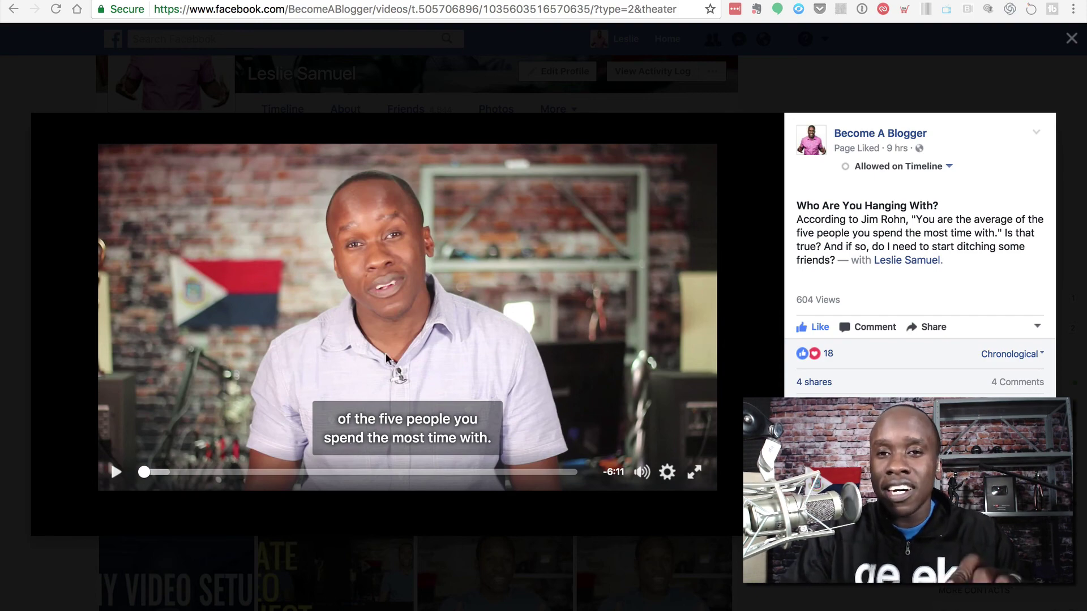
# Close the Facebook video viewer and scroll down the Videos page.
pyautogui.click(798, 70)
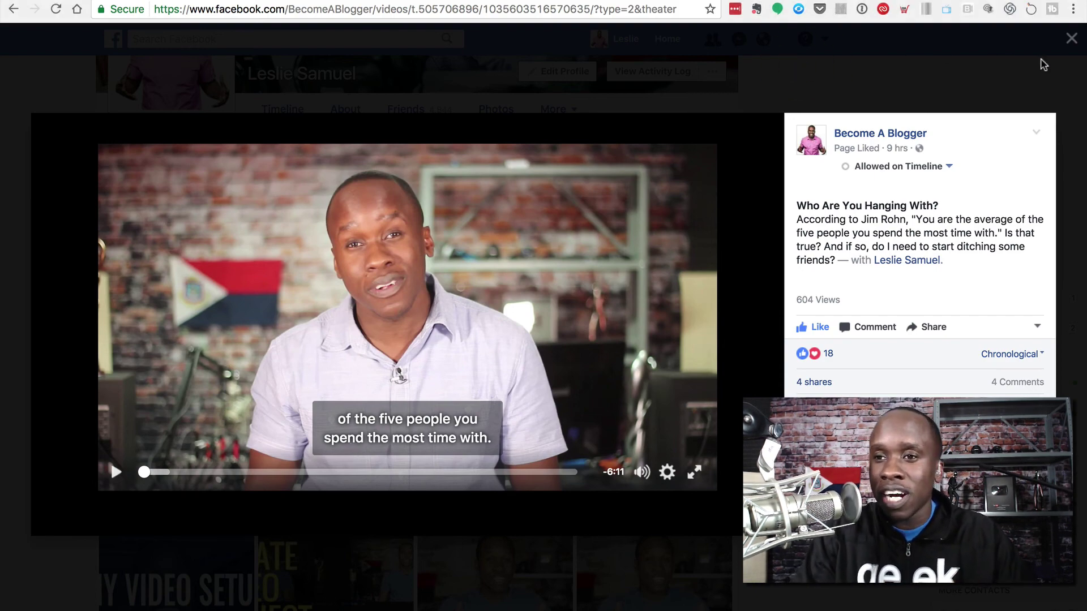
pyautogui.click(1072, 40)
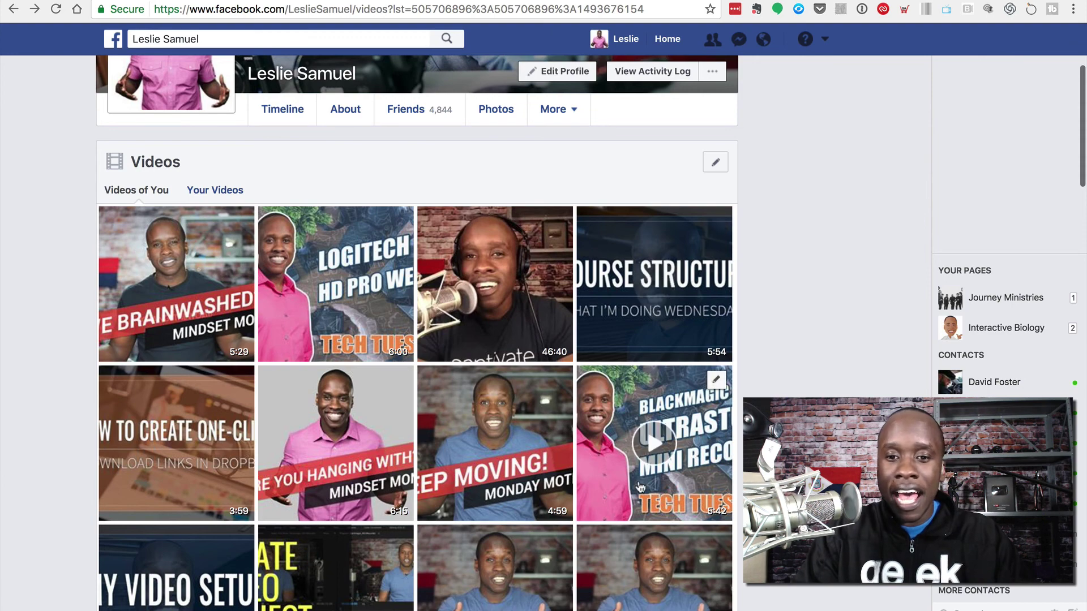
pyautogui.scroll(-2, 583, 249)
pyautogui.scroll(-1, 426, 381)
pyautogui.scroll(-3, 426, 381)
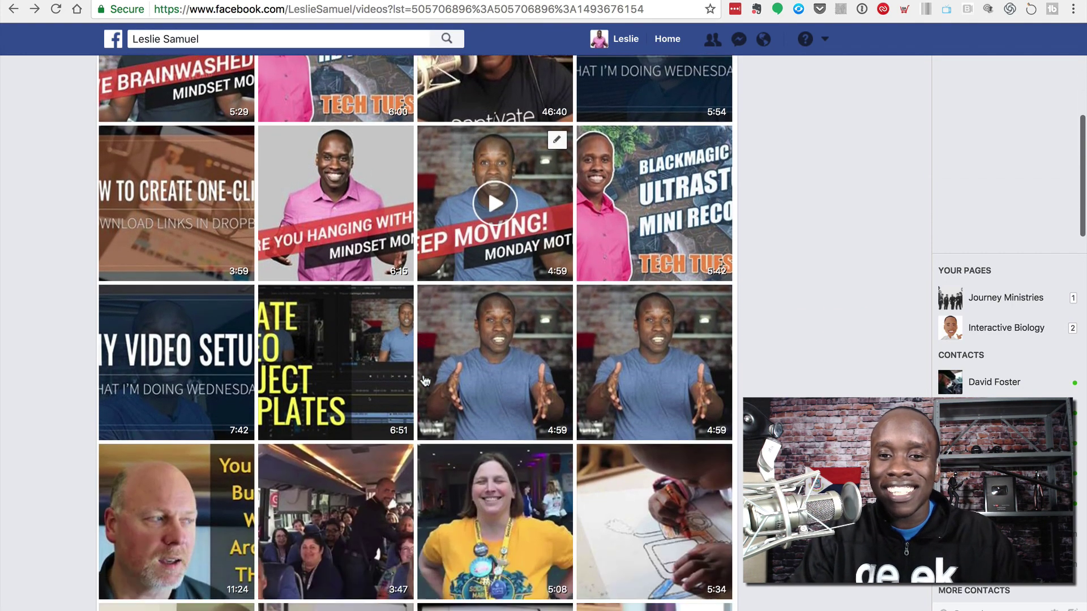
pyautogui.scroll(-2, 425, 380)
# Choose Edit this video from the 5:34 colouring video's pencil menu.
pyautogui.moveTo(729, 294)
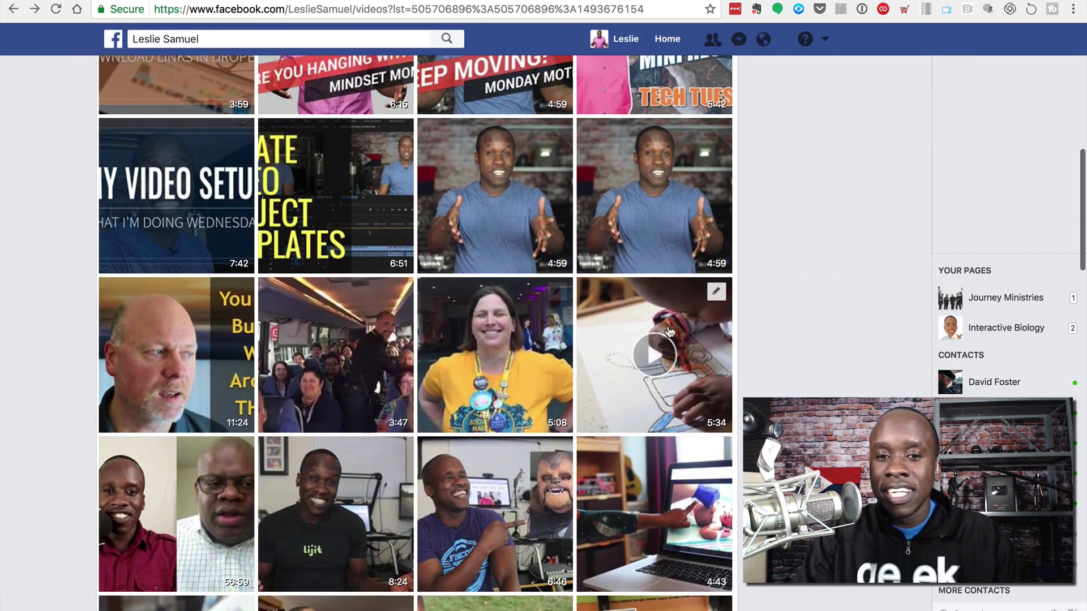
pyautogui.click(716, 292)
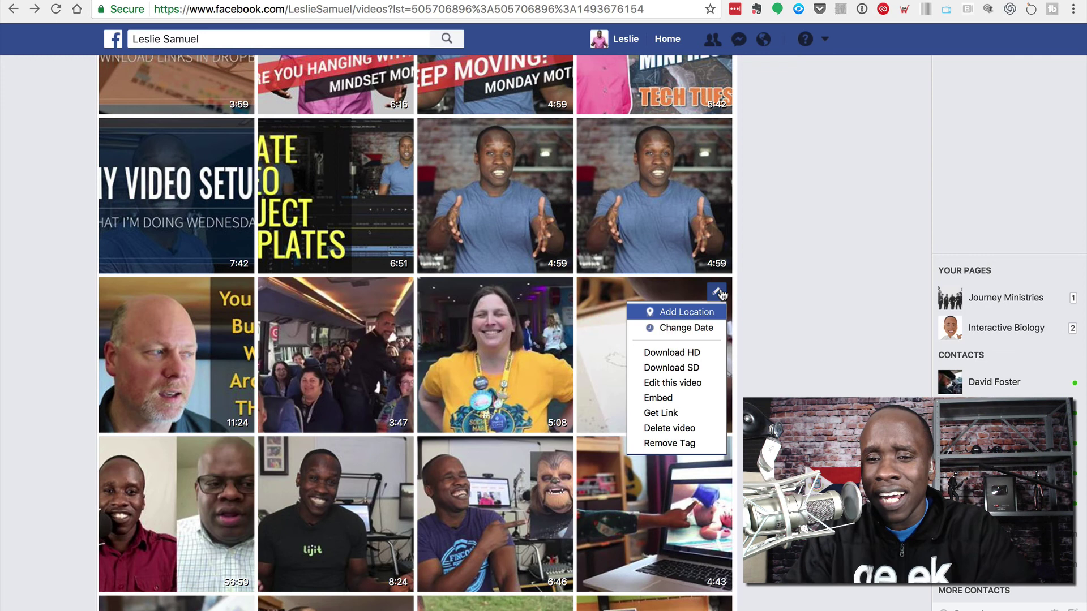
pyautogui.click(753, 297)
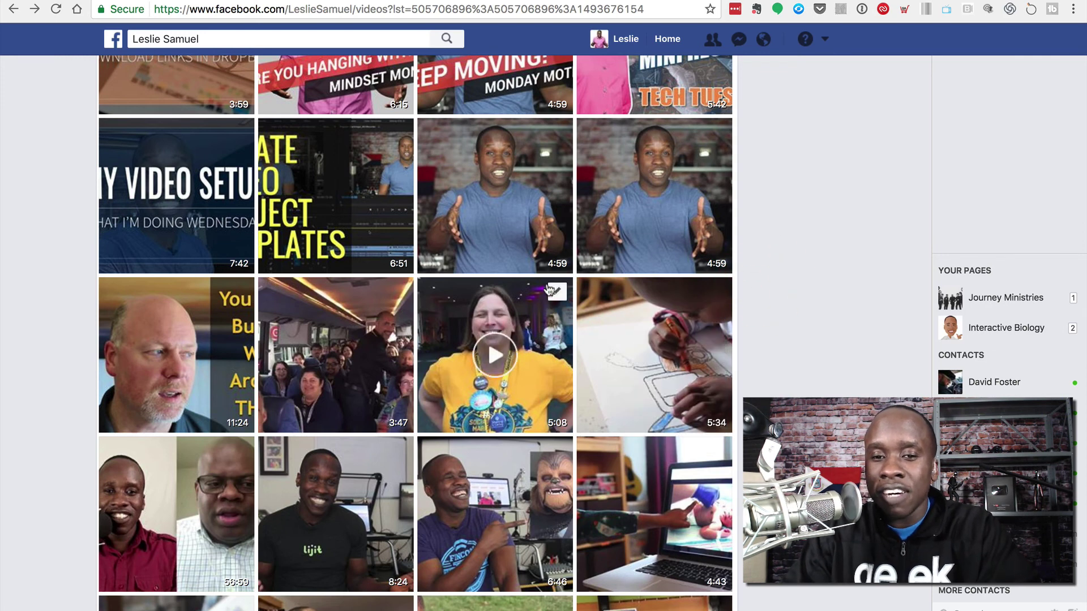
pyautogui.click(553, 291)
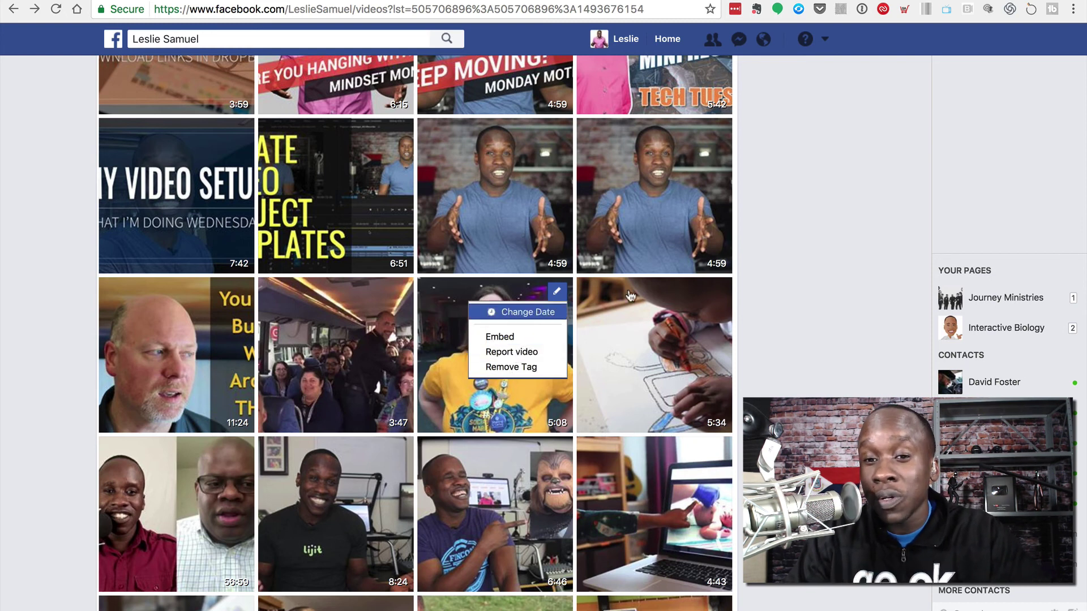
pyautogui.click(716, 291)
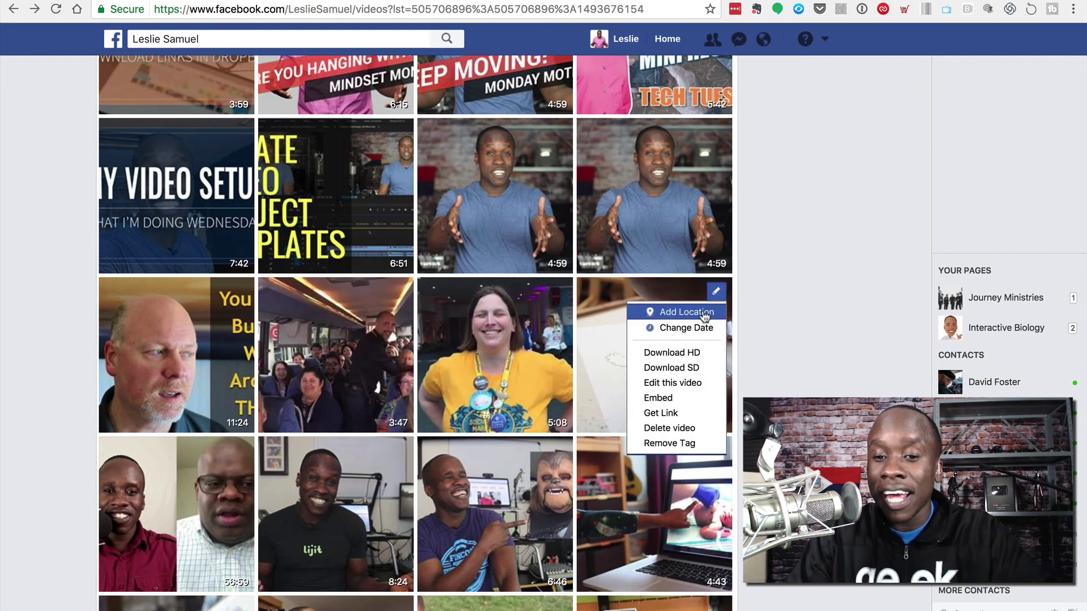
pyautogui.click(662, 384)
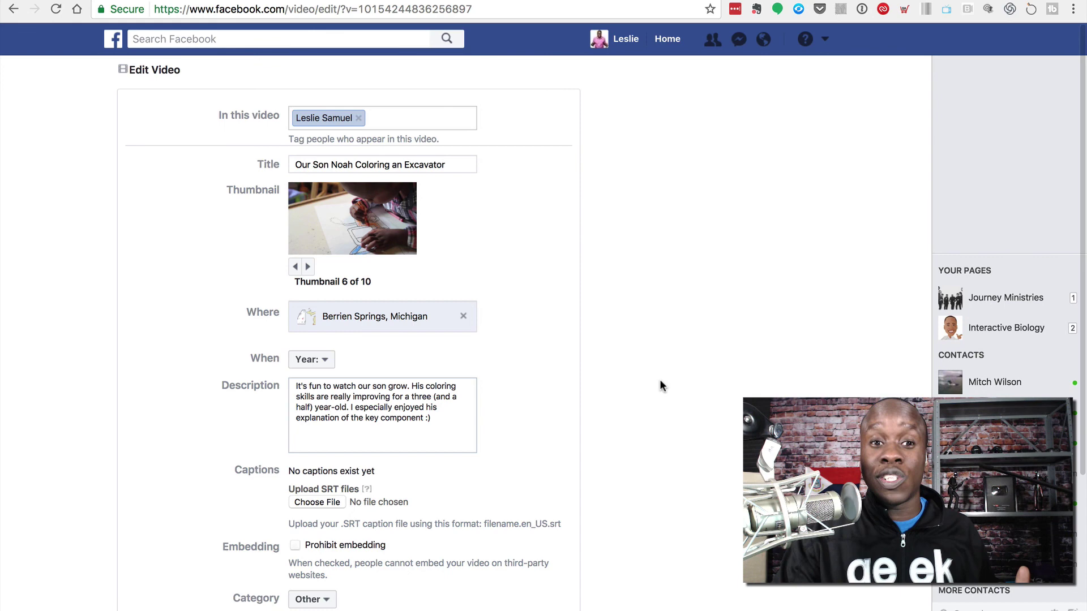
pyautogui.scroll(-5, 500, 206)
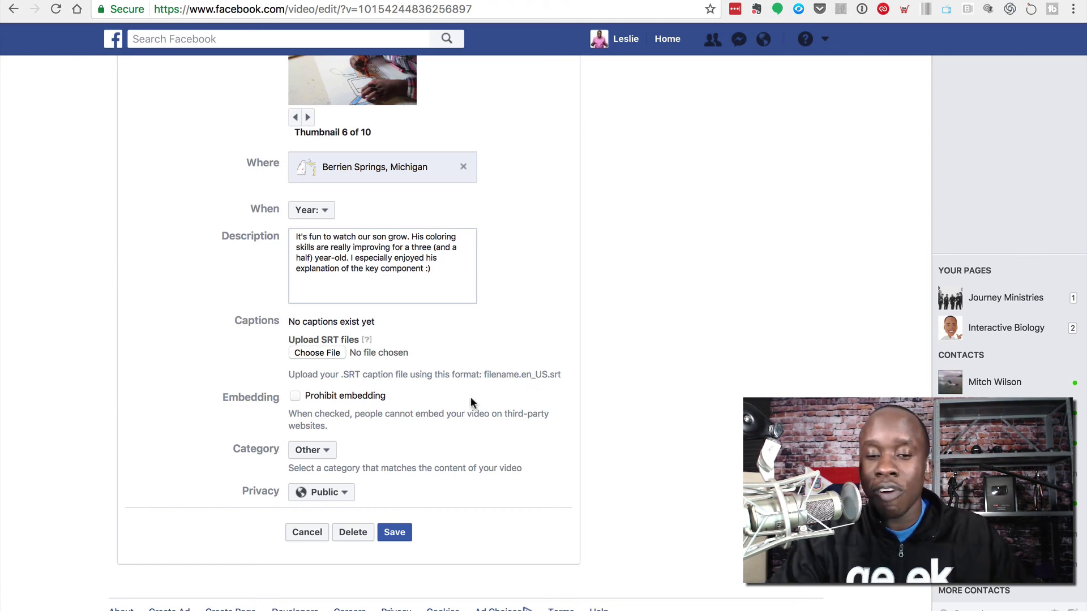
pyautogui.click(317, 355)
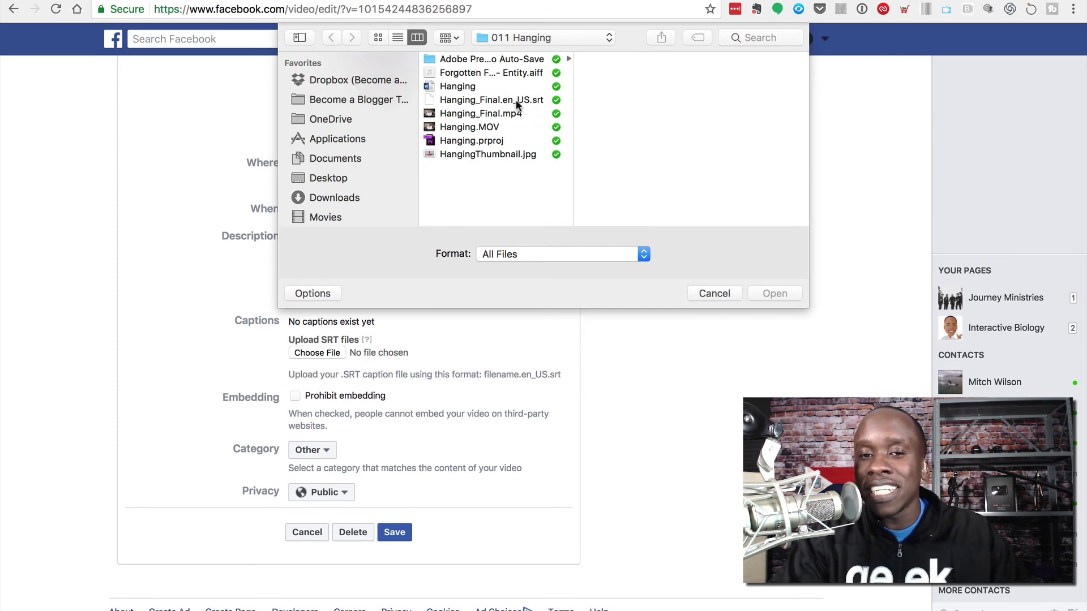
pyautogui.click(715, 293)
pyautogui.scroll(2, 547, 323)
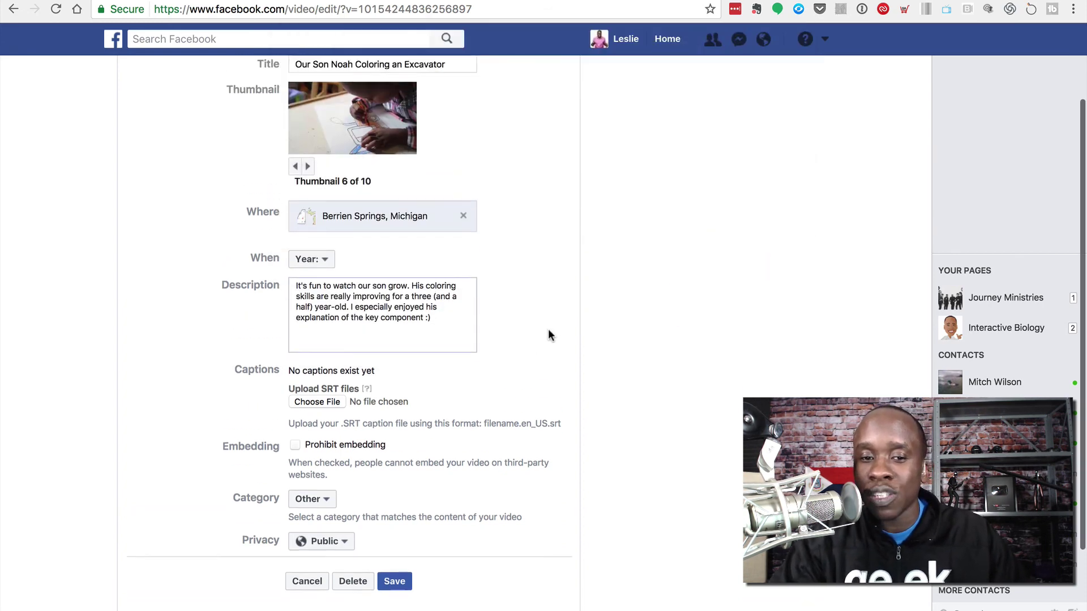
pyautogui.scroll(-2, 541, 277)
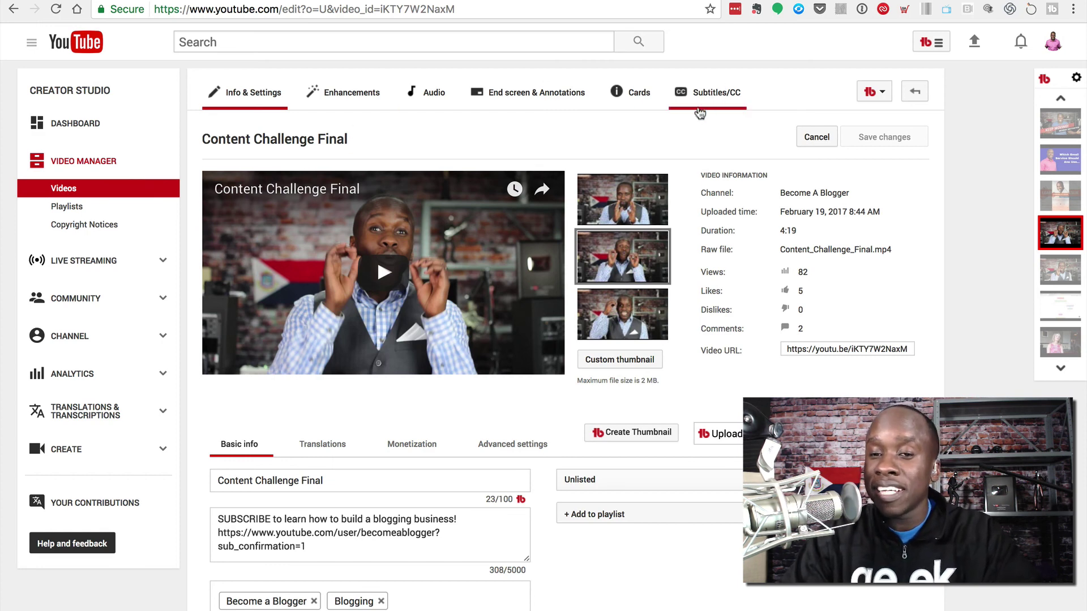
# Add new English subtitles under Subtitles/CC and choose Upload a file.
pyautogui.click(726, 100)
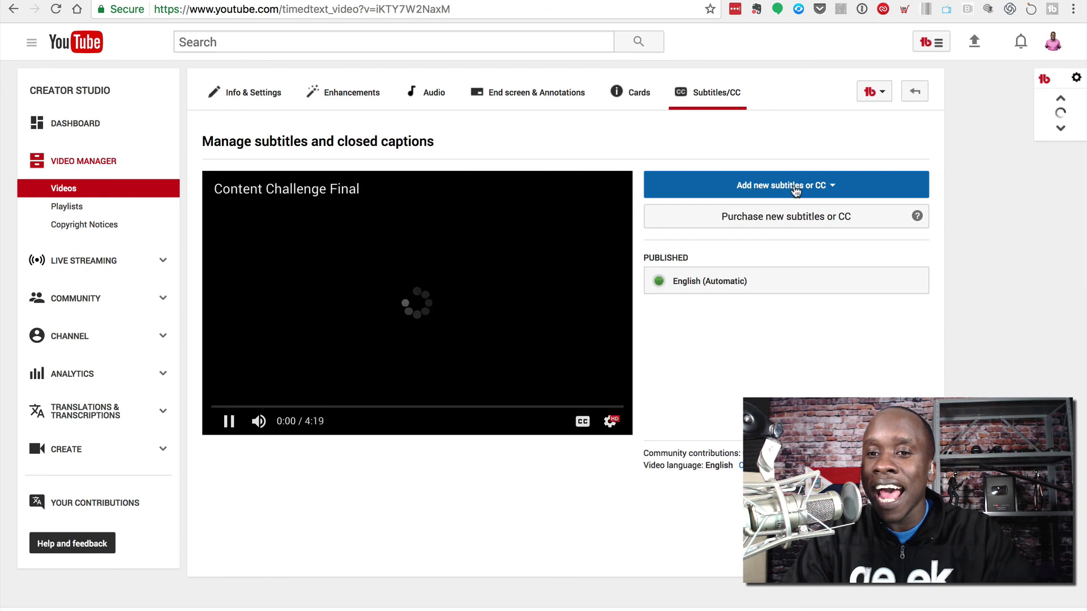
pyautogui.click(815, 191)
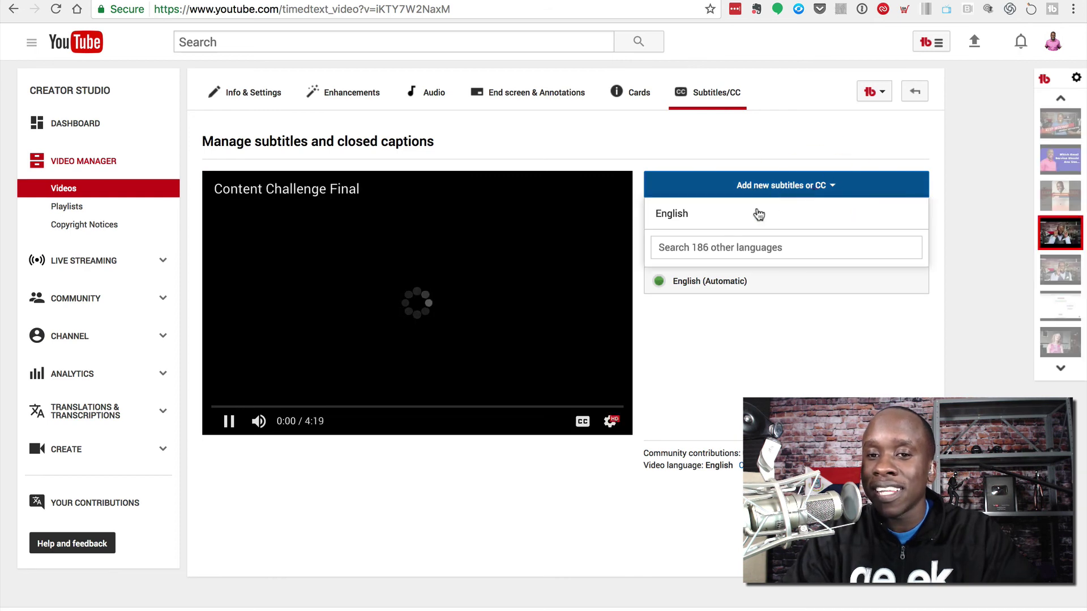
pyautogui.click(738, 251)
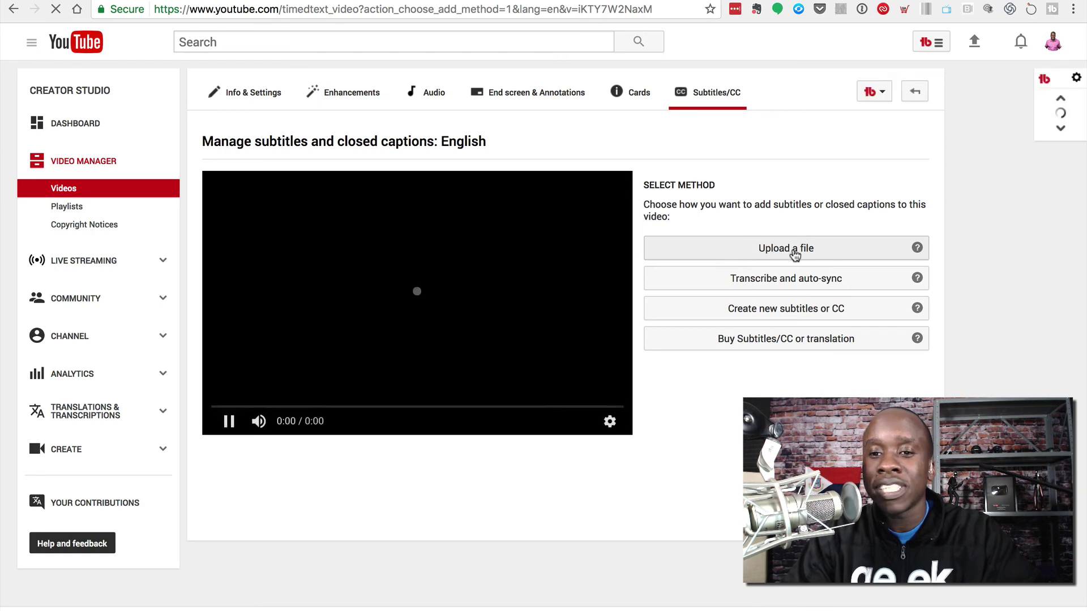
pyautogui.click(229, 426)
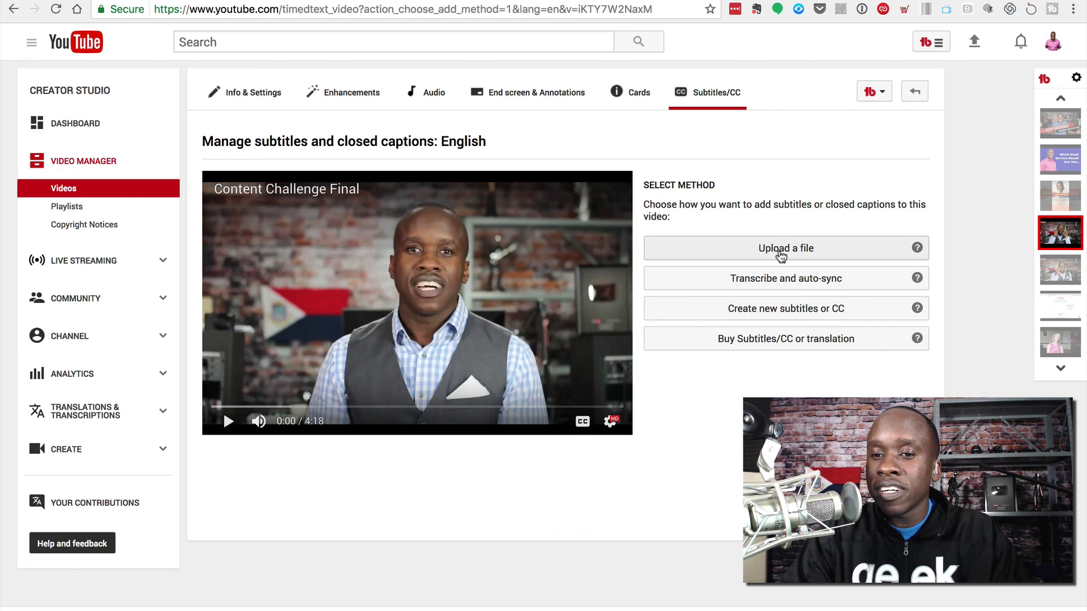
pyautogui.click(777, 253)
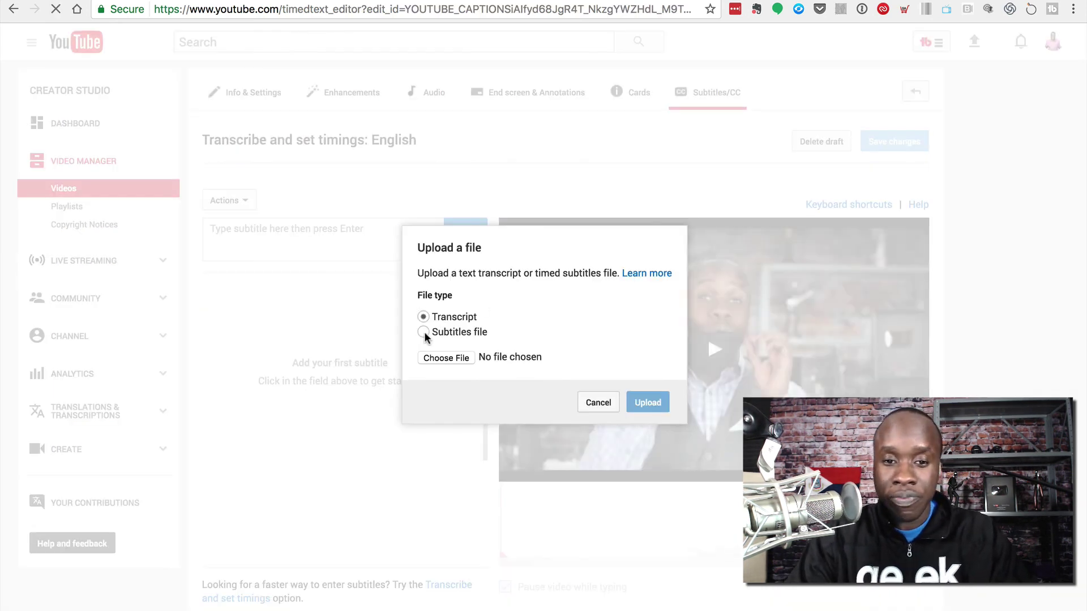
# Pick the timed subtitles file option, then cancel the file choice and close the upload window.
pyautogui.click(425, 335)
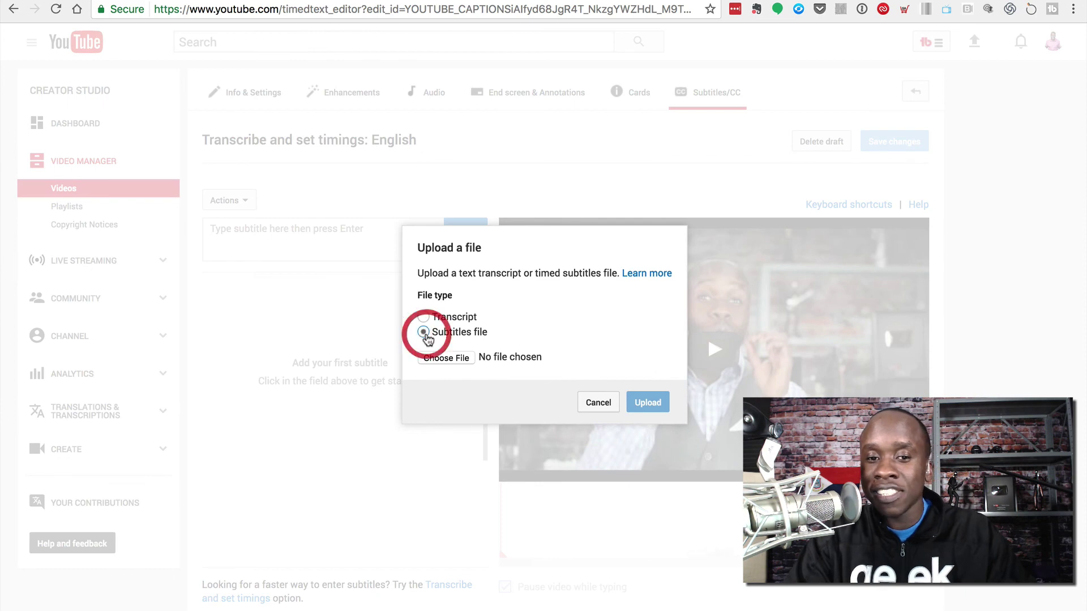
pyautogui.click(447, 359)
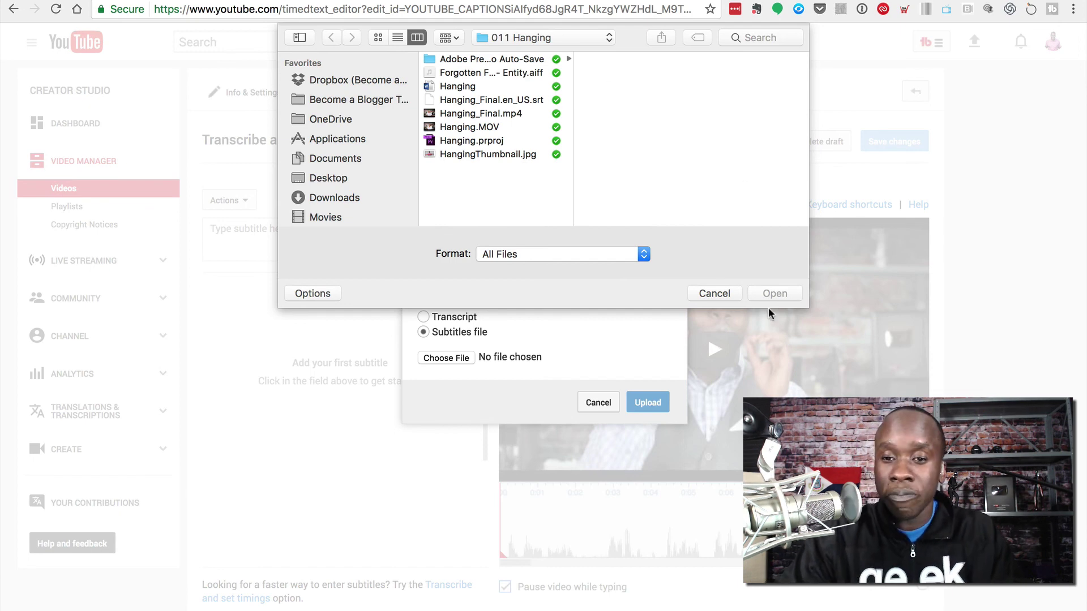
pyautogui.click(715, 294)
pyautogui.click(598, 403)
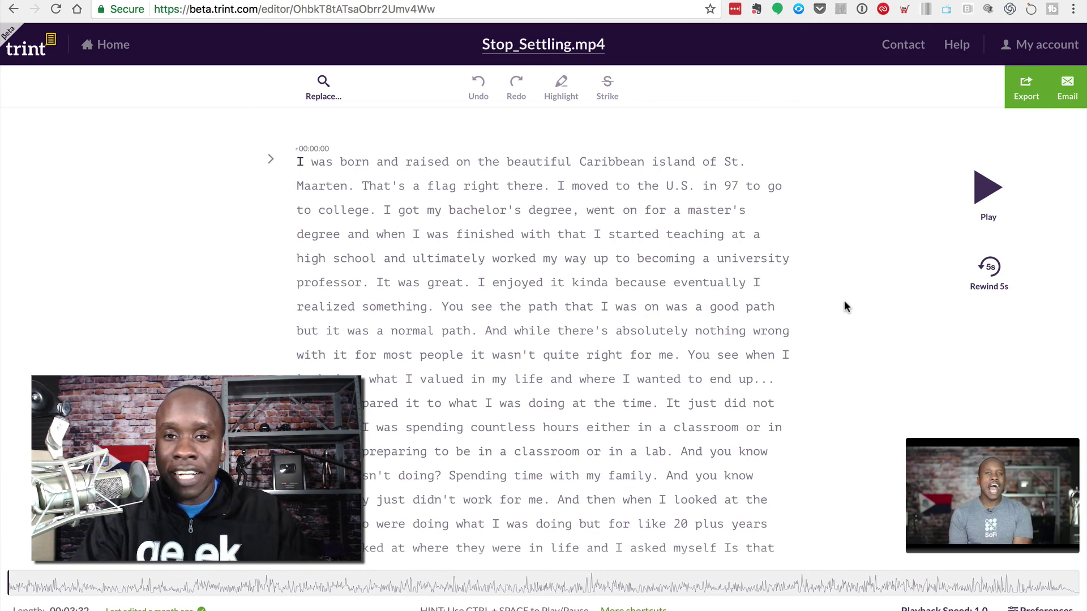
# Play the transcript's opening line in Trint, then pause.
pyautogui.scroll(-1, 844, 306)
pyautogui.scroll(1, 844, 304)
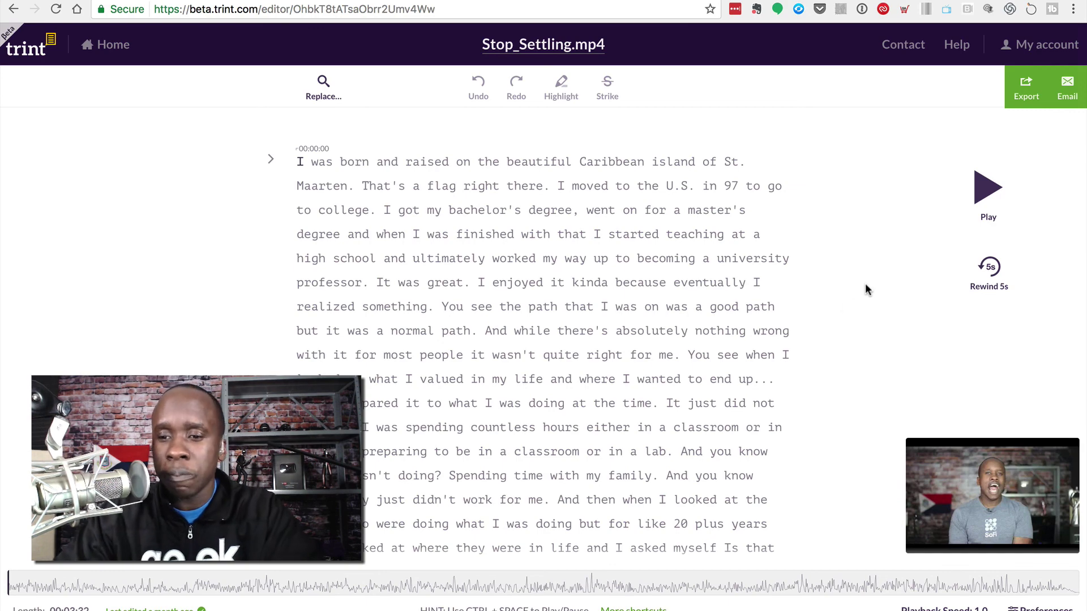
pyautogui.scroll(-10, 438, 250)
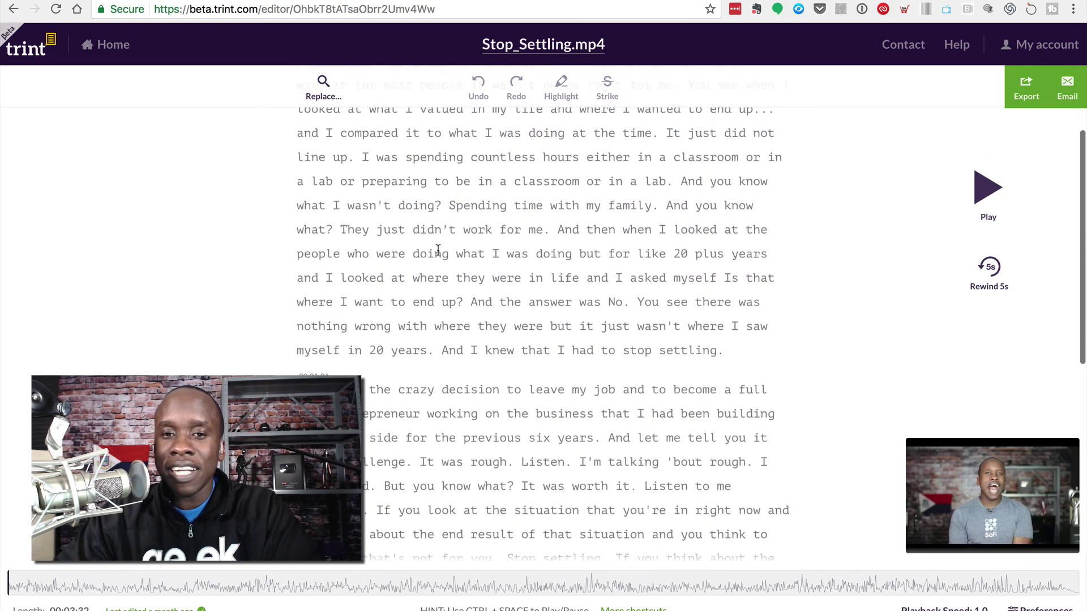
pyautogui.scroll(10, 510, 238)
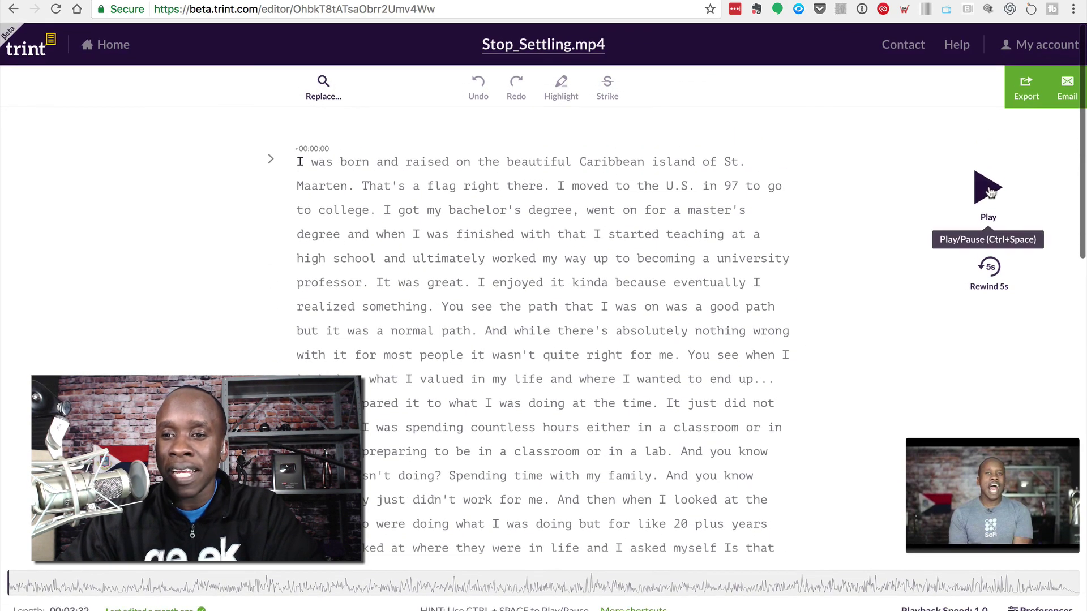
pyautogui.click(990, 193)
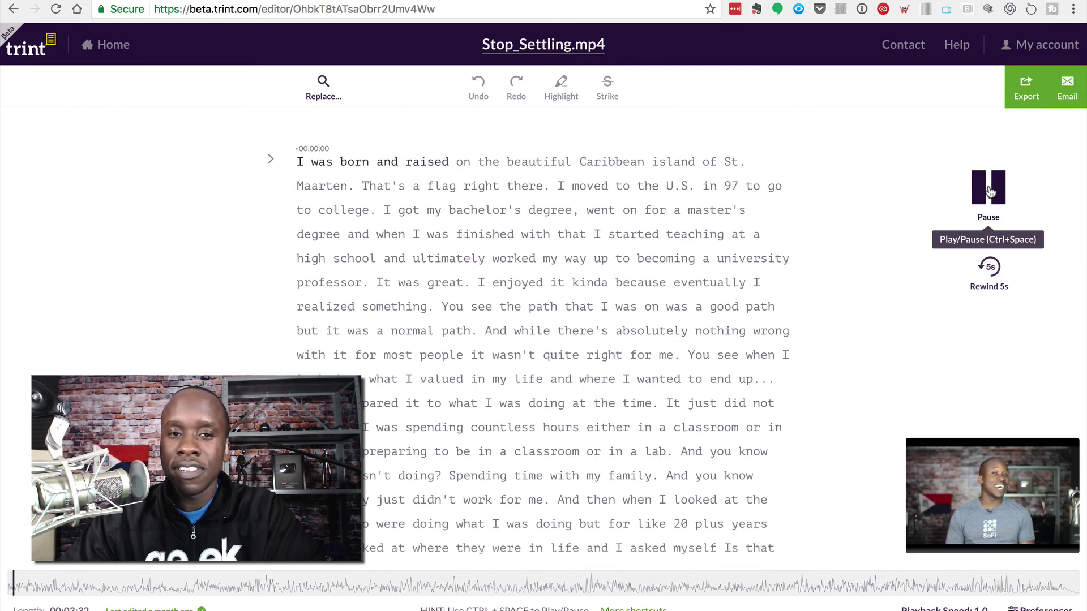
pyautogui.click(989, 191)
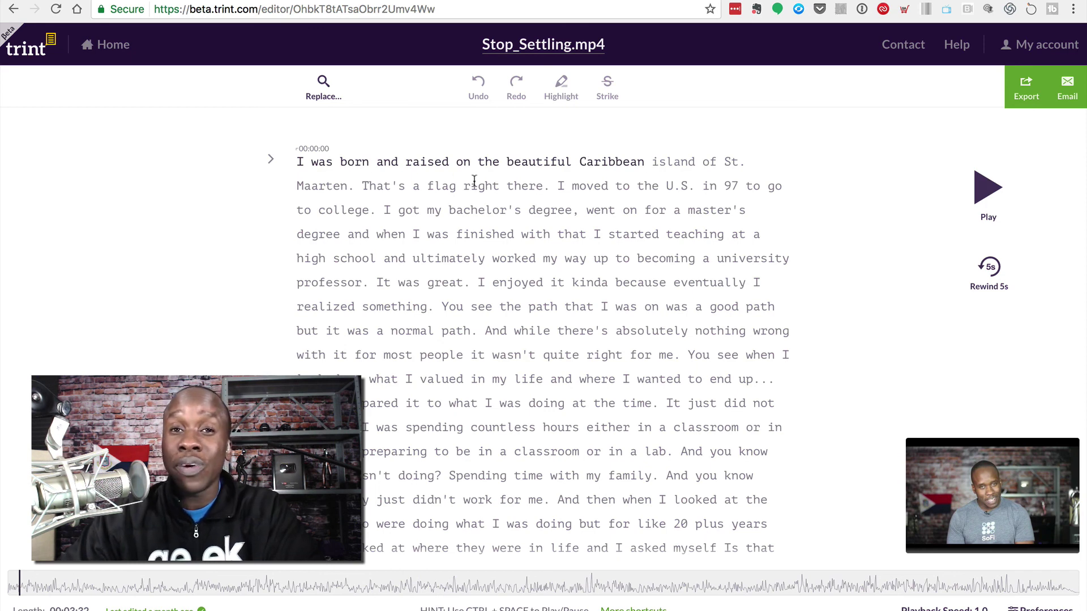
# Play the classroom passage and pause after the word 'lab'.
pyautogui.scroll(-10, 476, 179)
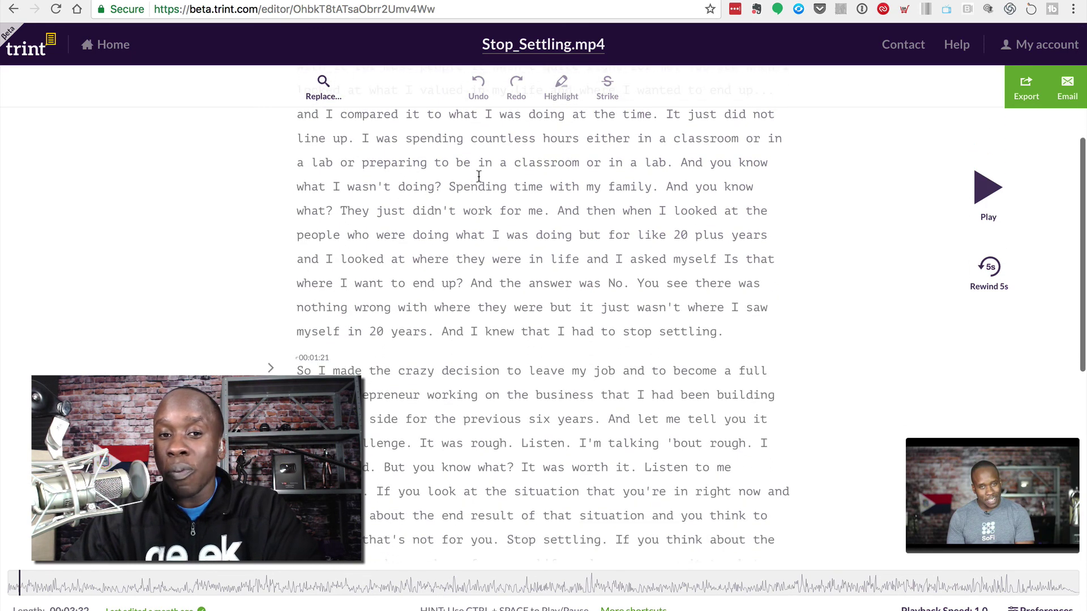
pyautogui.click(492, 163)
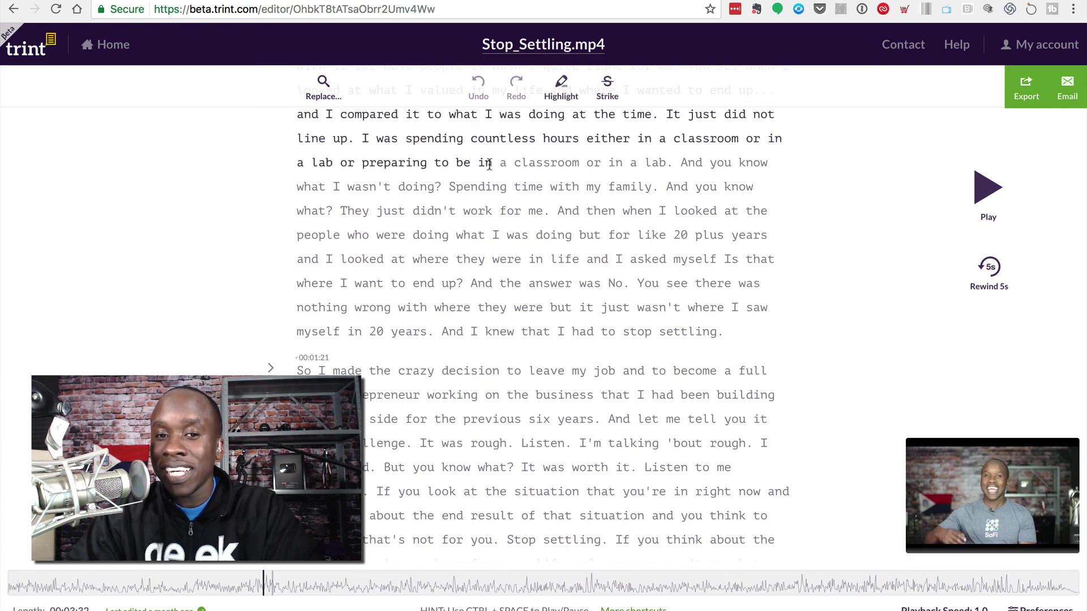
pyautogui.click(987, 188)
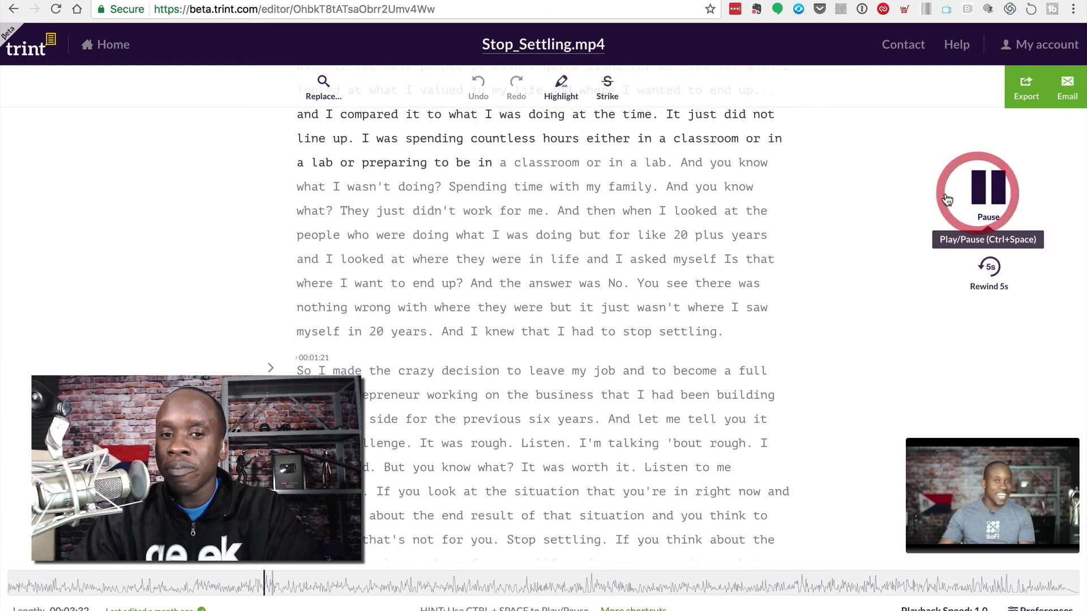
pyautogui.click(988, 189)
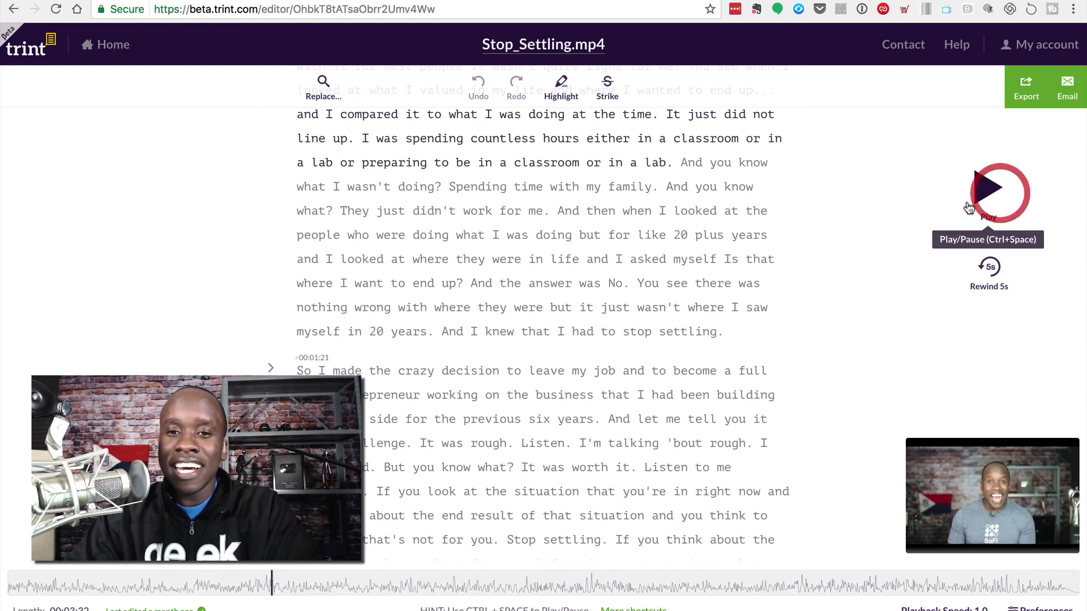
# Try changing 'lab' to 'laboratory', revert it, and export the entire document.
pyautogui.click(668, 162)
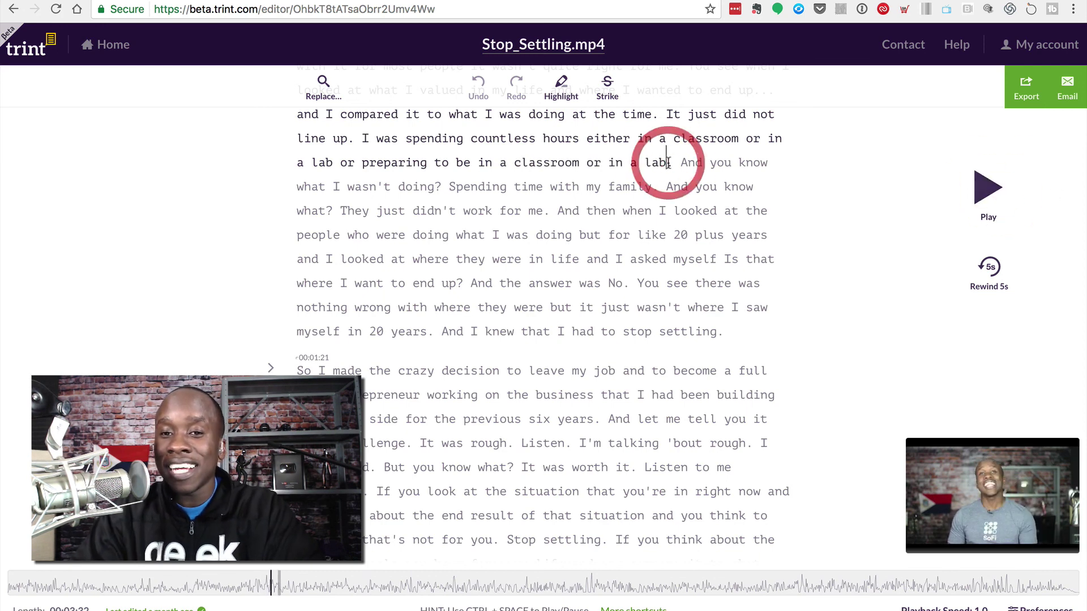
pyautogui.press('BackSpace')
pyautogui.write('boratory')
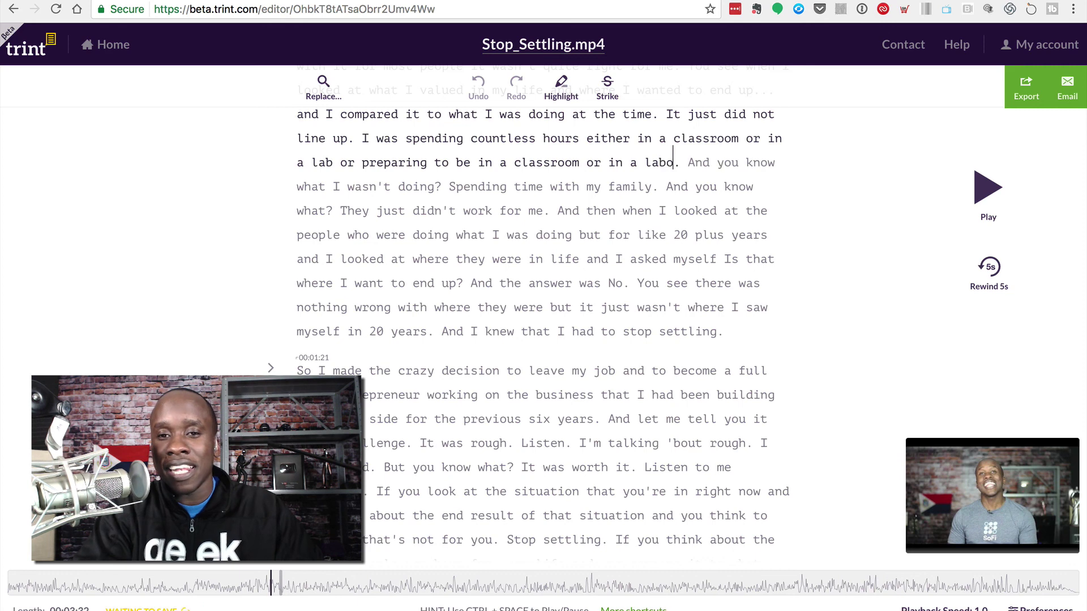
pyautogui.press('BackSpace')
pyautogui.press('BackSpace')
pyautogui.press('BackSpace')
pyautogui.press('BackSpace')
pyautogui.press('BackSpace')
pyautogui.press('BackSpace')
pyautogui.press('BackSpace')
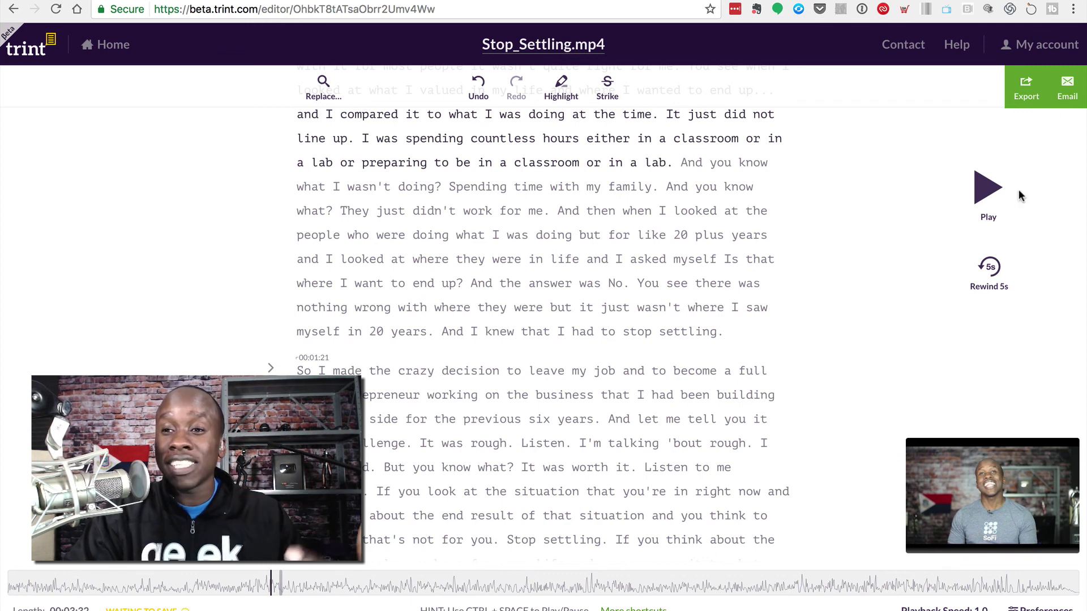
pyautogui.click(1036, 95)
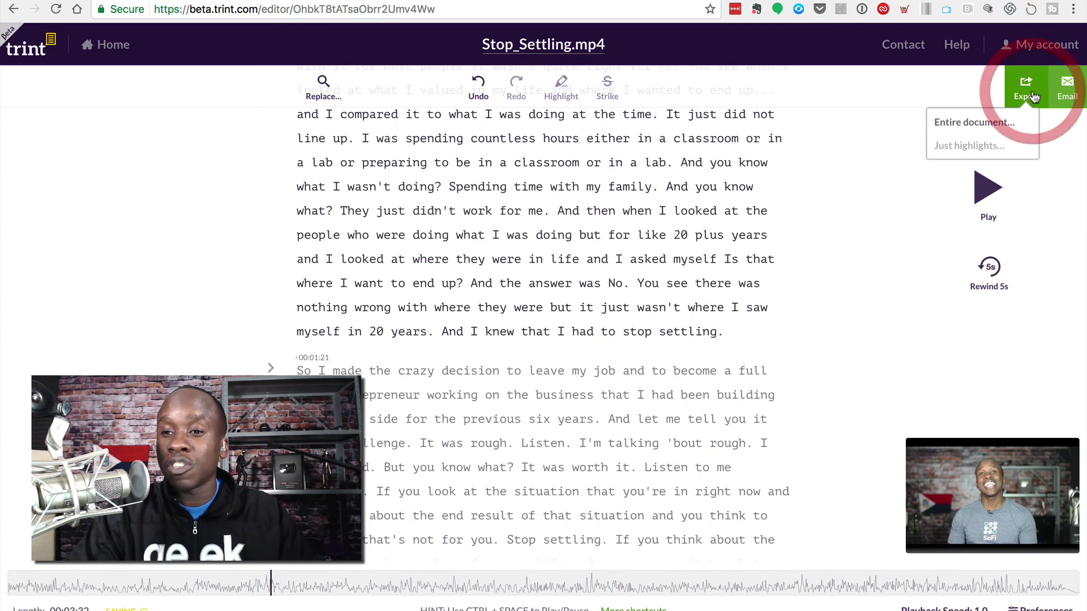
pyautogui.click(965, 125)
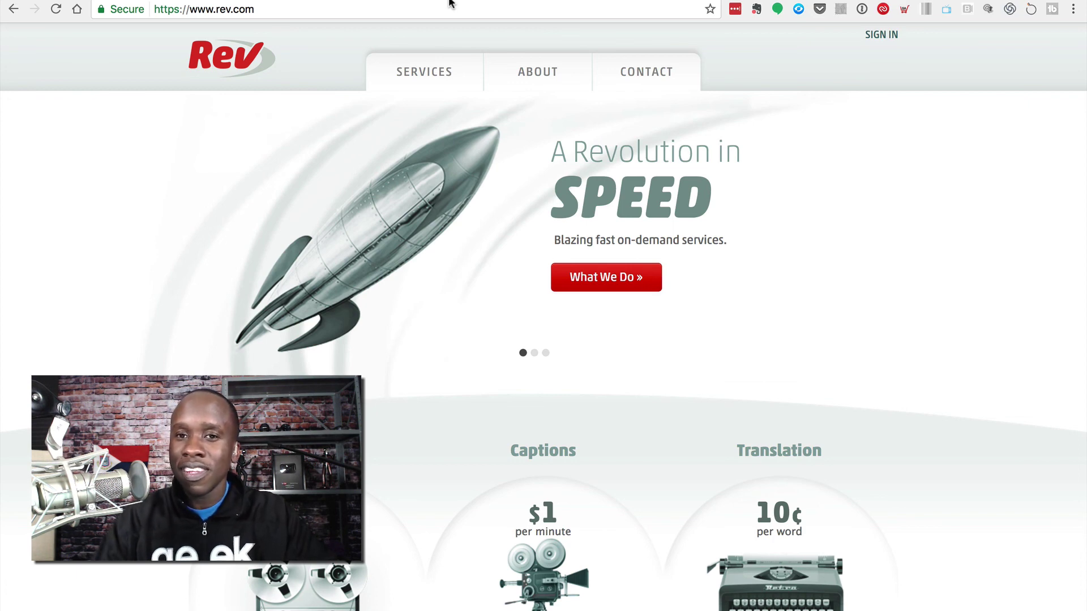
# Sign in to Rev with the saved 1Password login and open Place New Order.
pyautogui.click(881, 38)
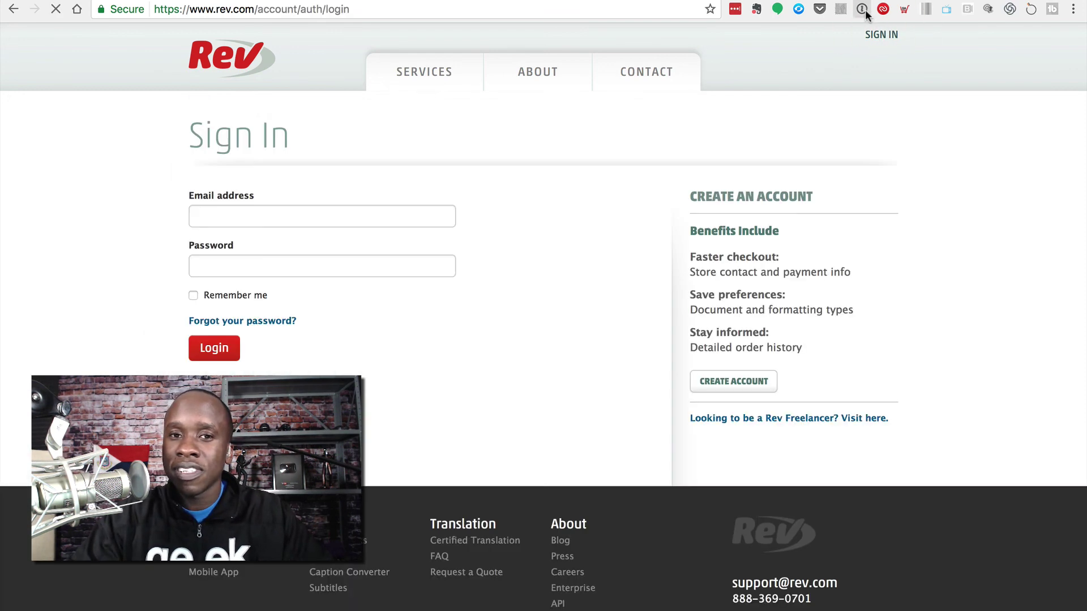
pyautogui.click(863, 10)
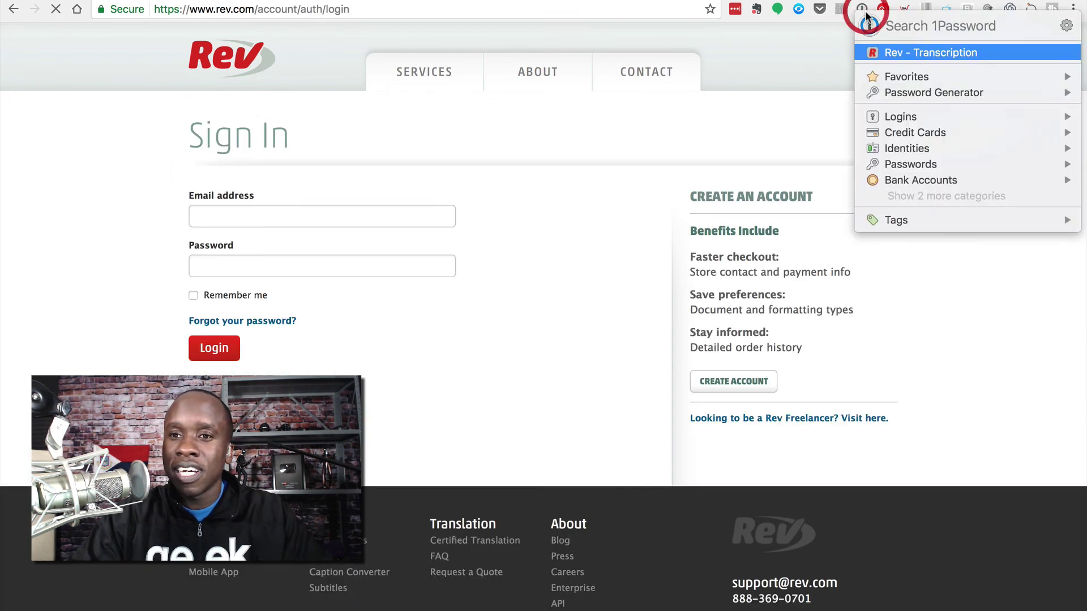
pyautogui.click(885, 54)
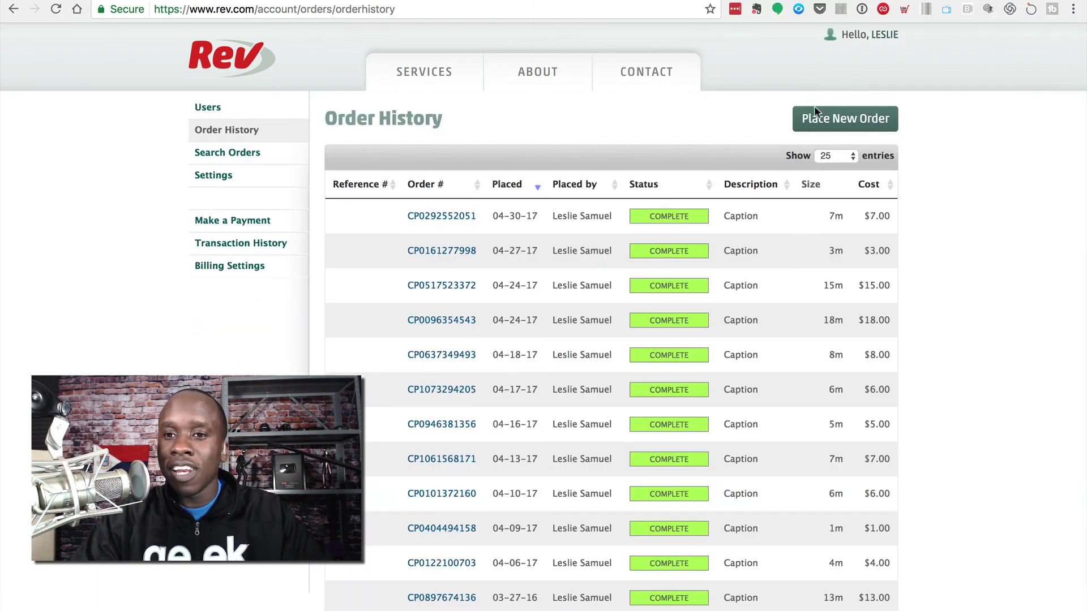
pyautogui.click(828, 120)
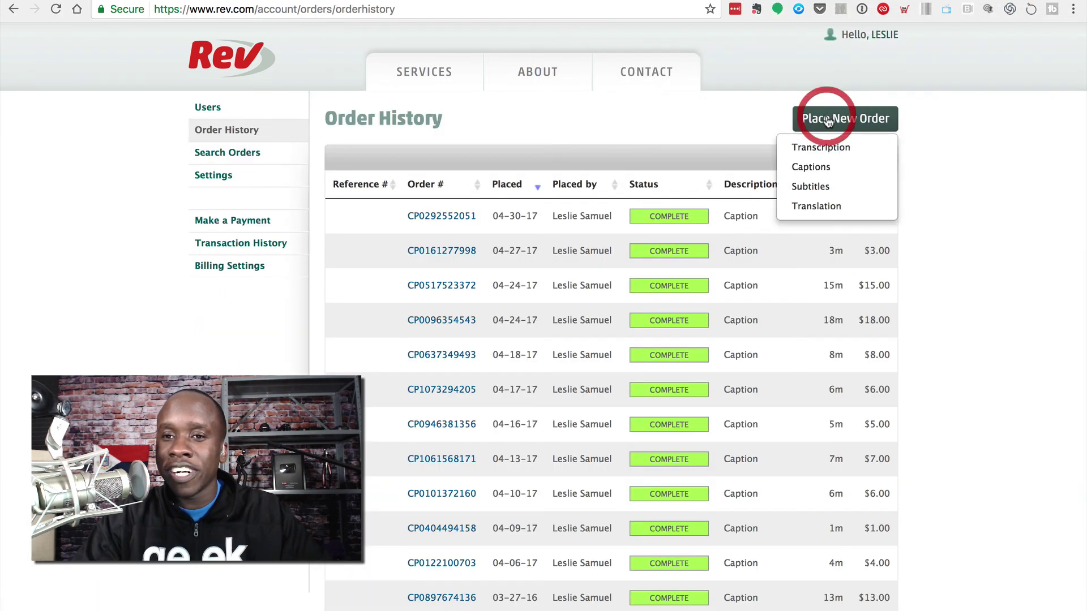
# Choose Subtitles as the new Rev order type.
pyautogui.click(819, 187)
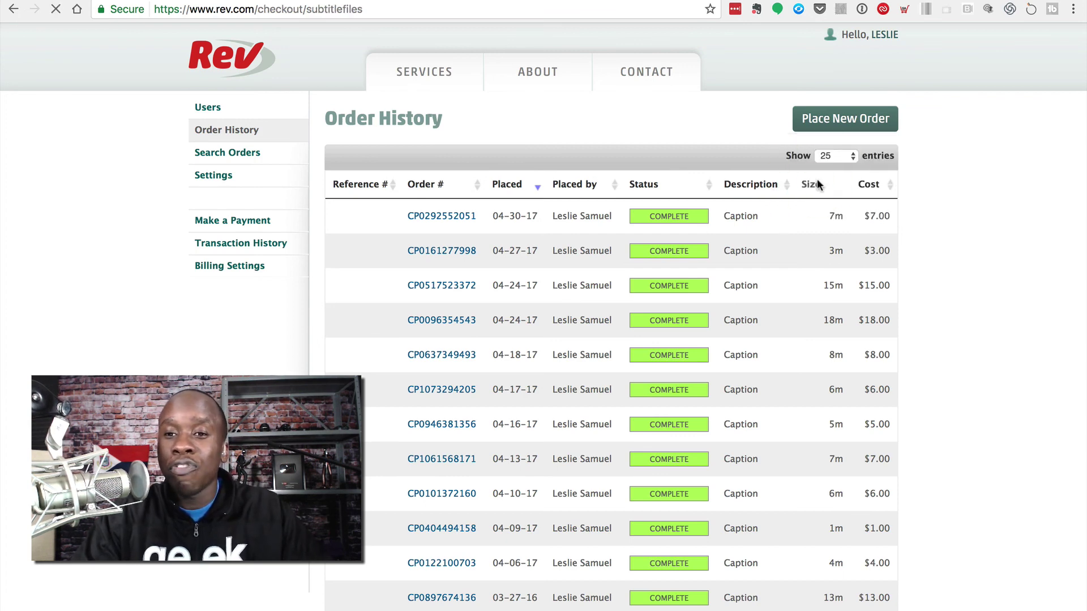